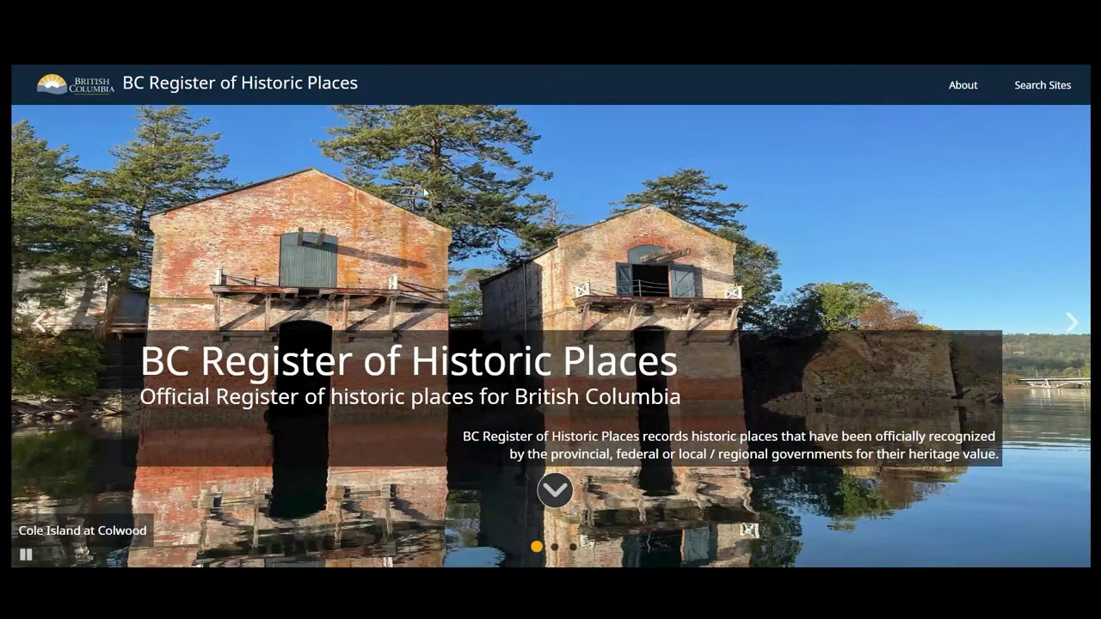
# Open the Search Sites page listing 5729 heritage sites beside the British Columbia map
pyautogui.scroll(-3, 744, 331)
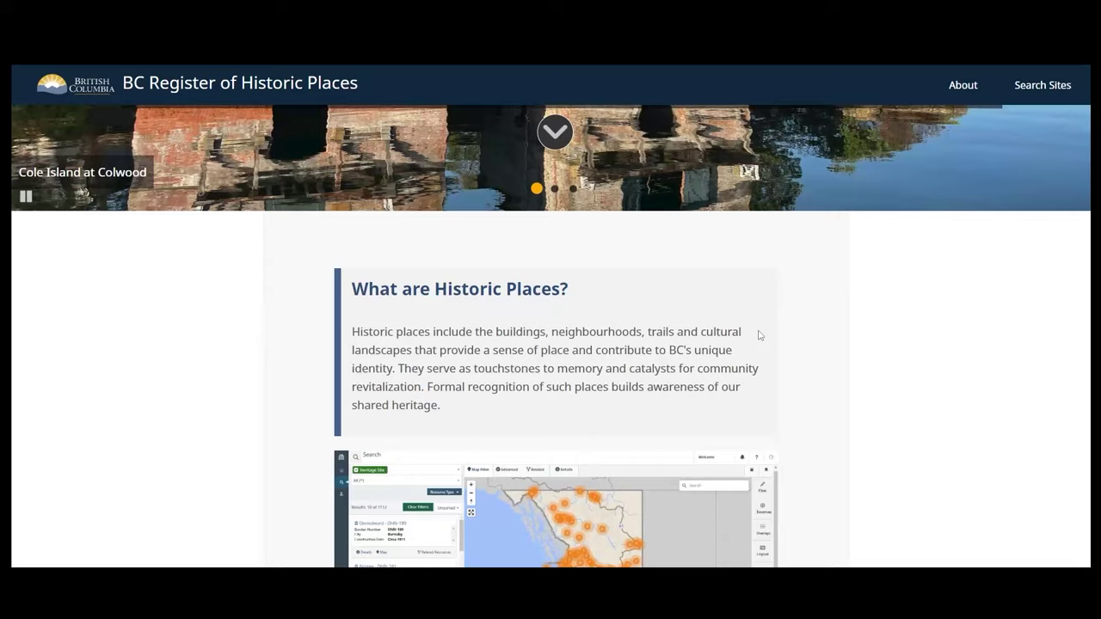
pyautogui.scroll(-5, 764, 336)
pyautogui.scroll(-3, 822, 341)
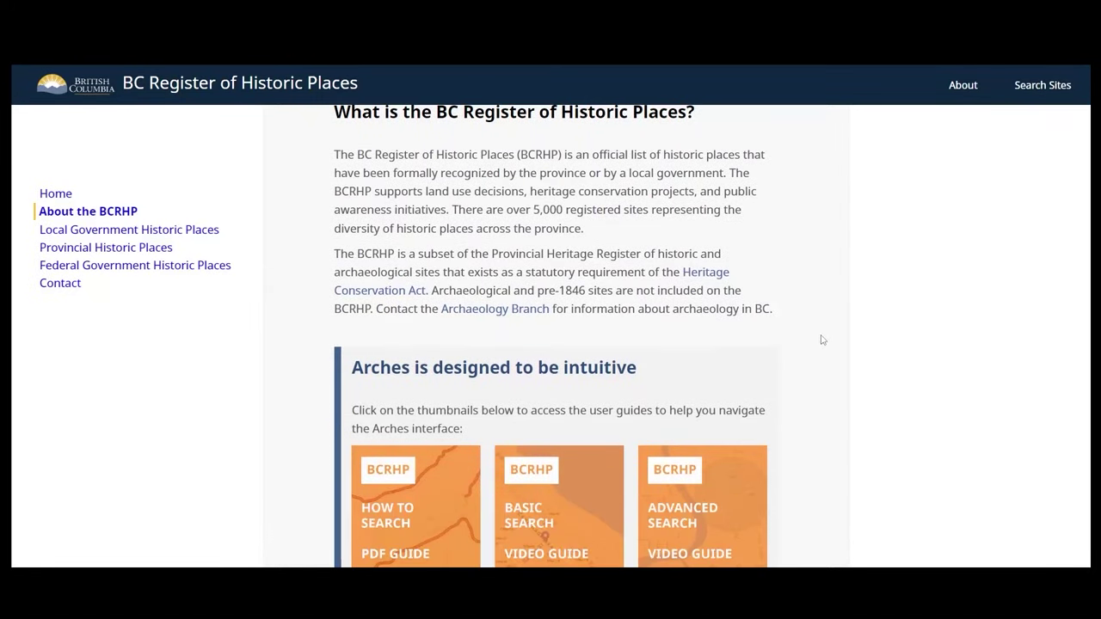
pyautogui.scroll(12, 845, 339)
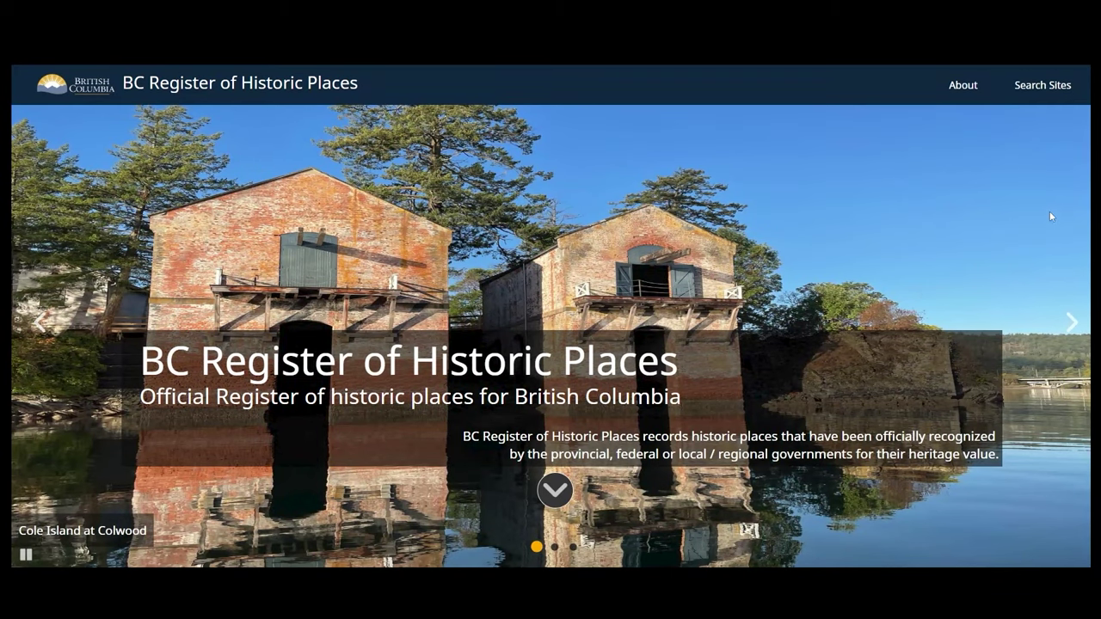
pyautogui.click(1046, 92)
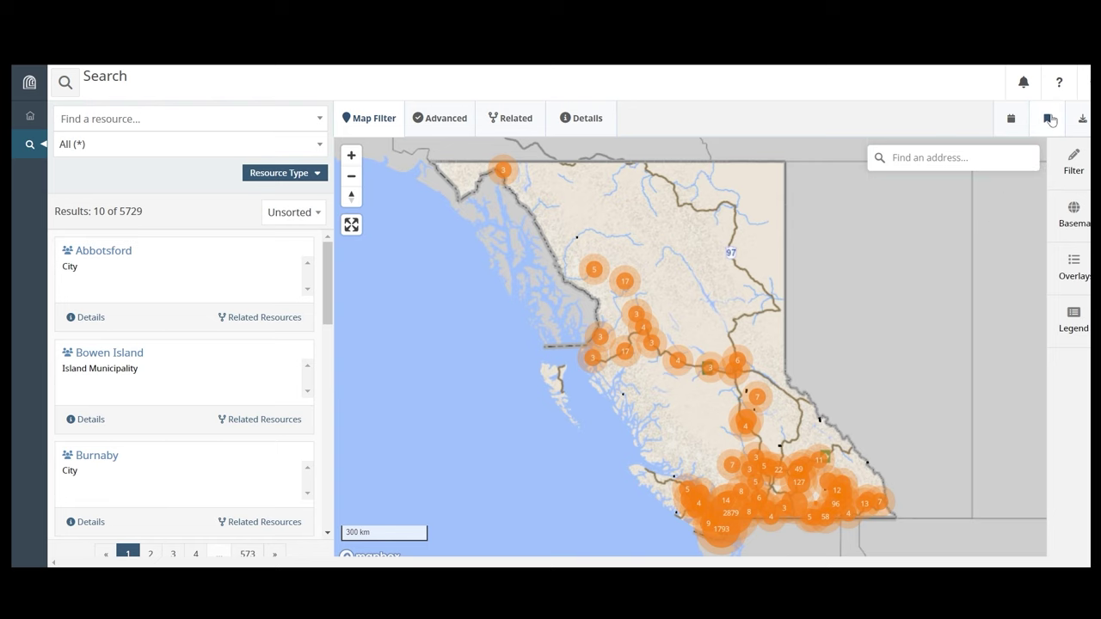
# Glance at Saved Searches, then zoom the map onto Vancouver Island and the Lower Mainland
pyautogui.click(1049, 120)
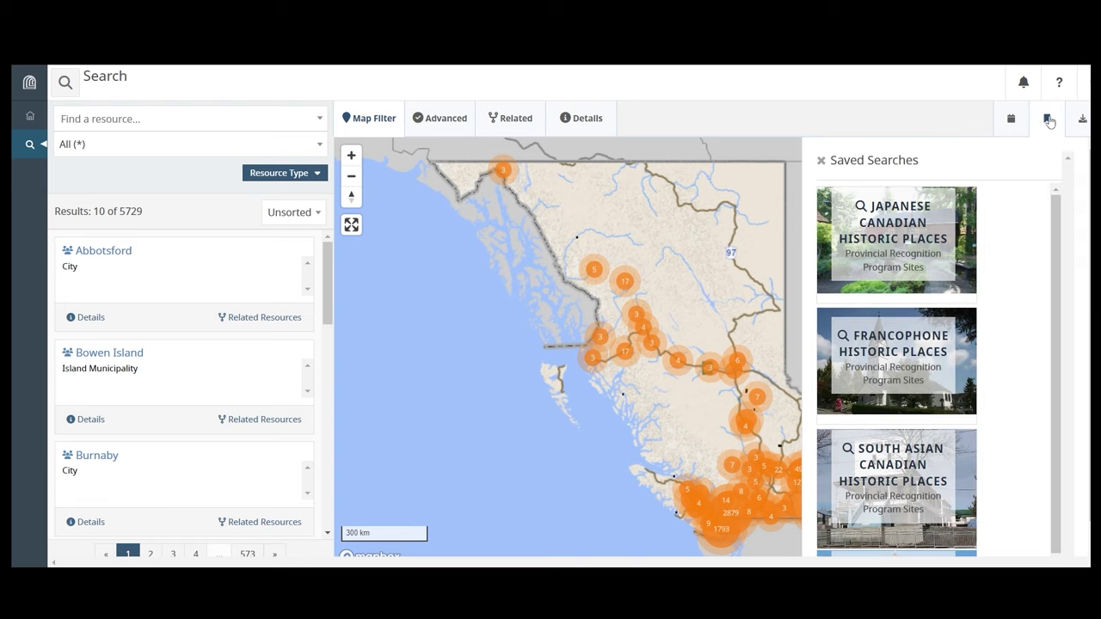
pyautogui.click(1048, 129)
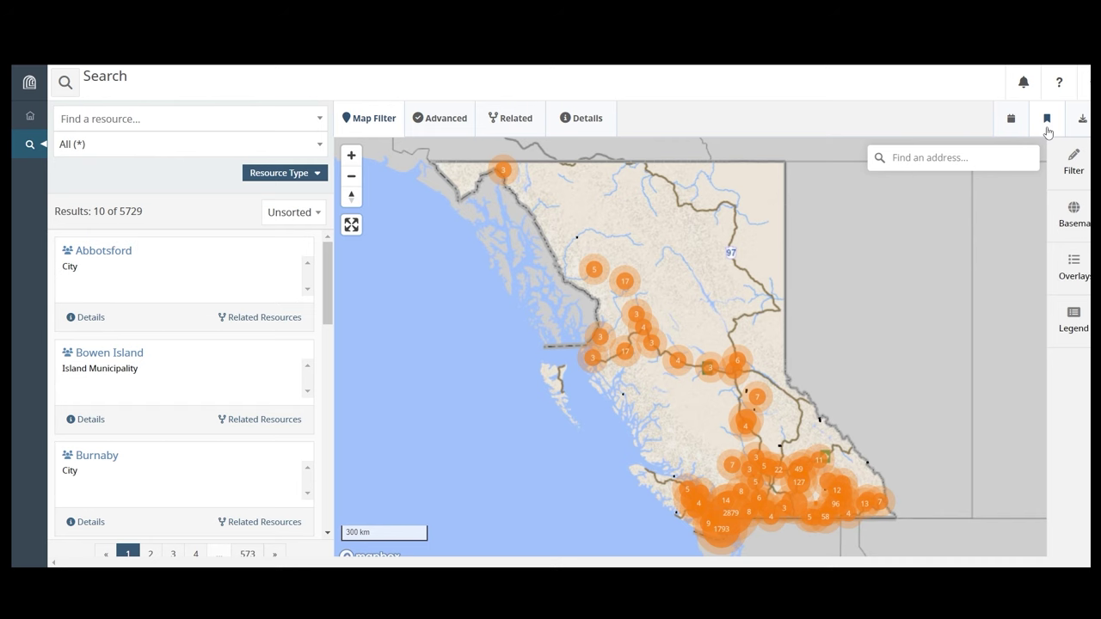
pyautogui.scroll(3, 717, 463)
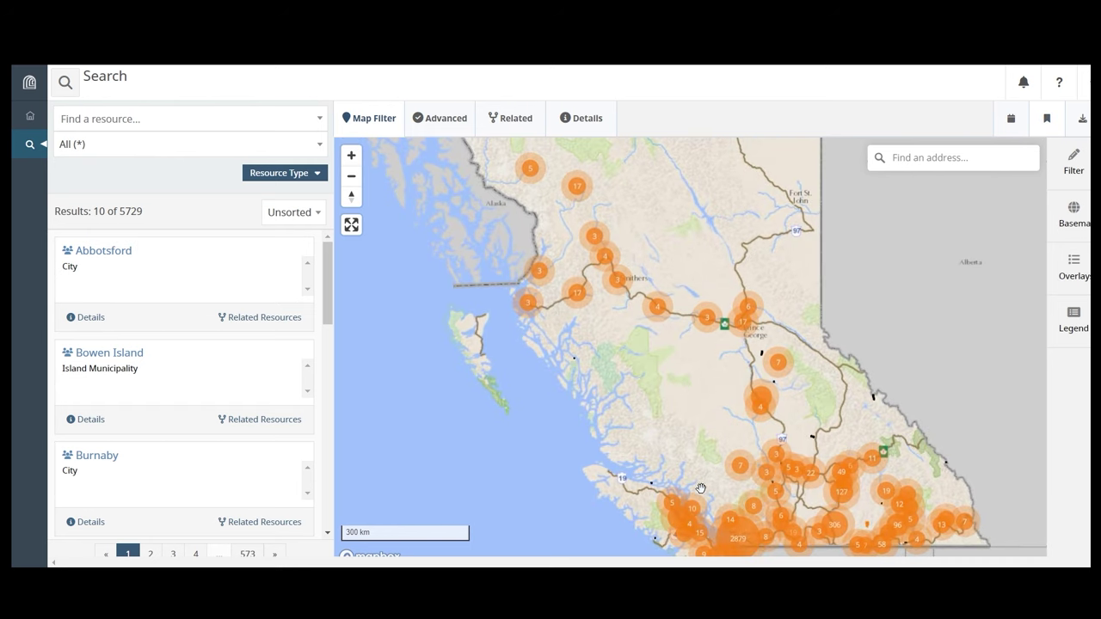
pyautogui.moveTo(700, 487); pyautogui.dragTo(682, 405)
pyautogui.scroll(2, 682, 405)
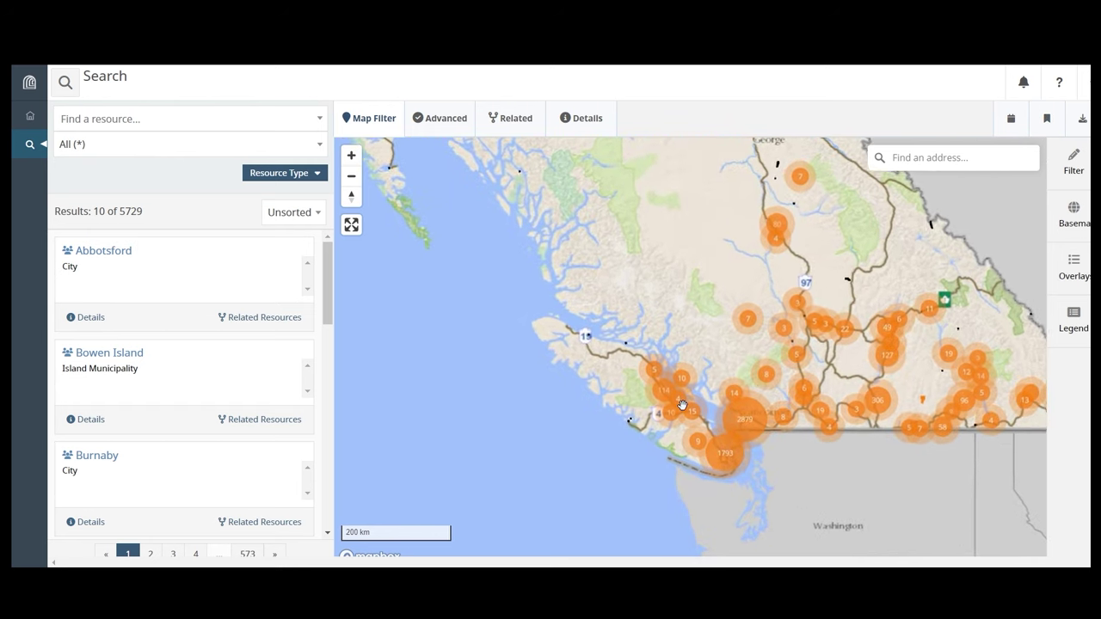
pyautogui.scroll(3, 682, 405)
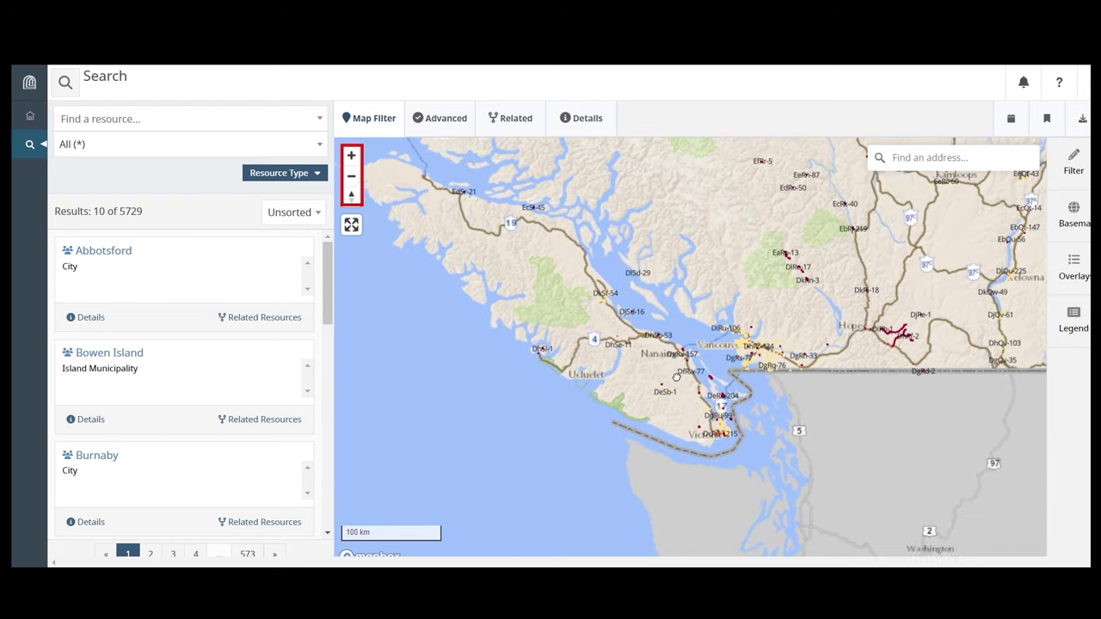
pyautogui.click(351, 156)
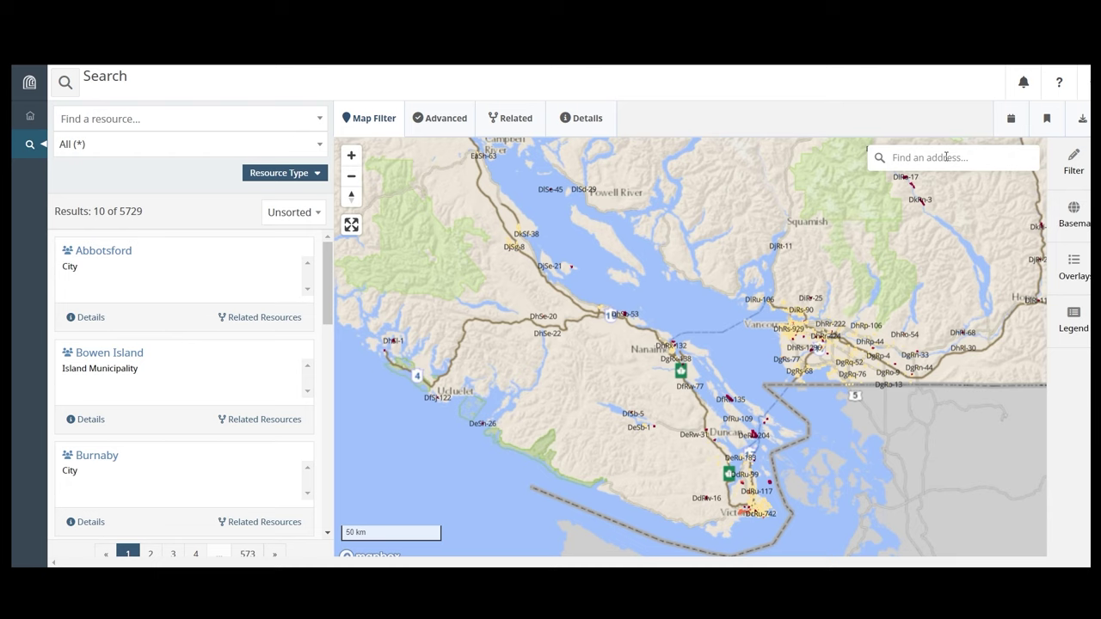
# Search the address '675 Belle' and centre the map on 675 Belleville Street, Victoria
pyautogui.click(946, 157)
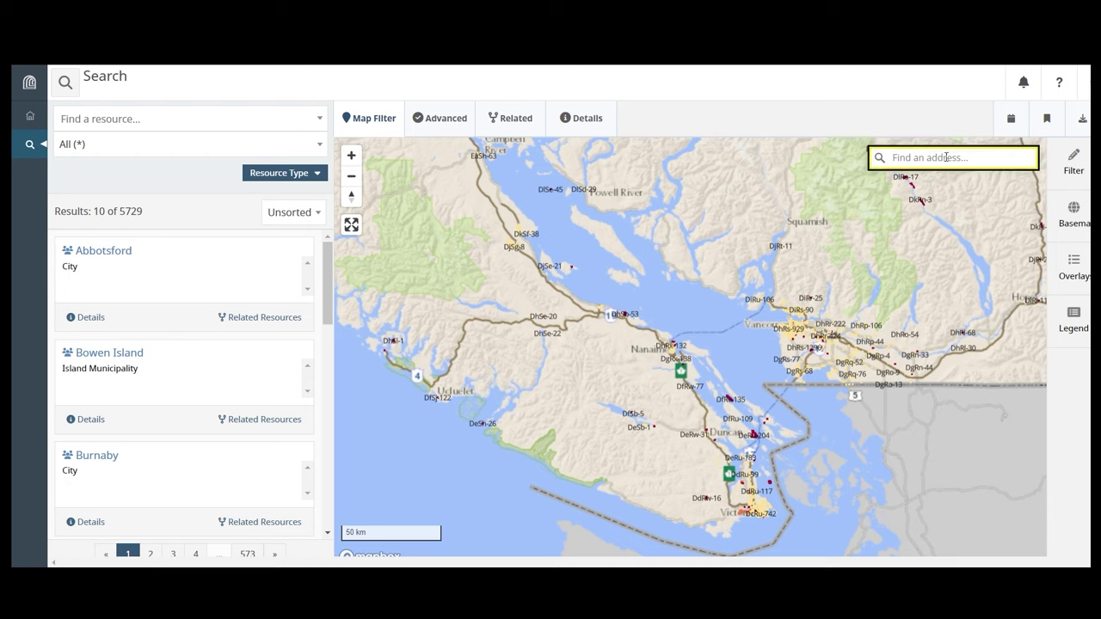
pyautogui.write('67')
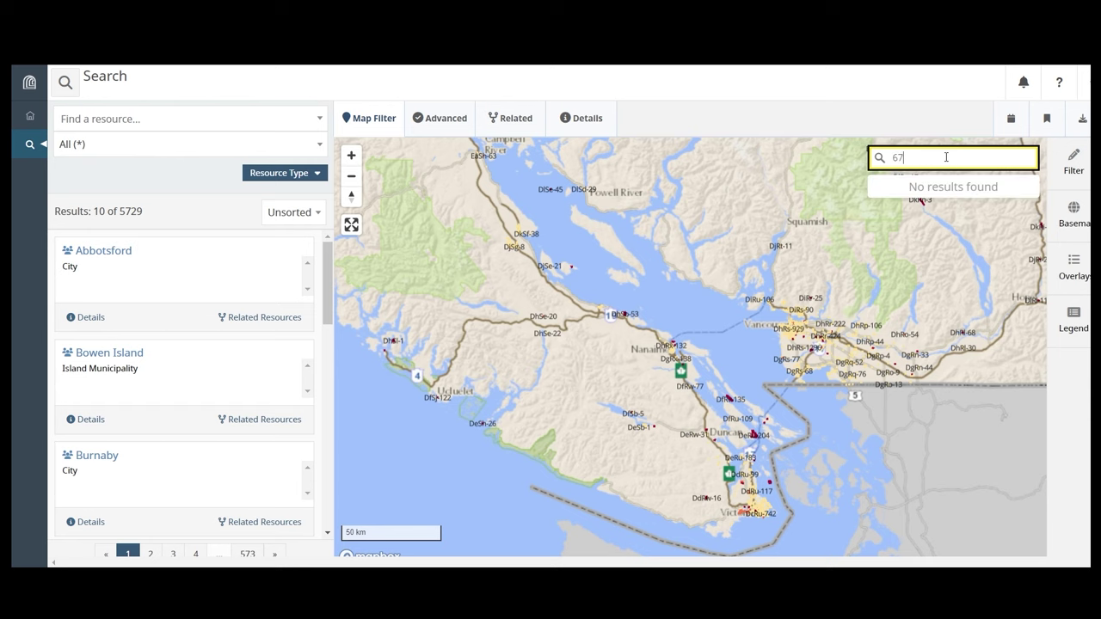
pyautogui.write('5 Belle')
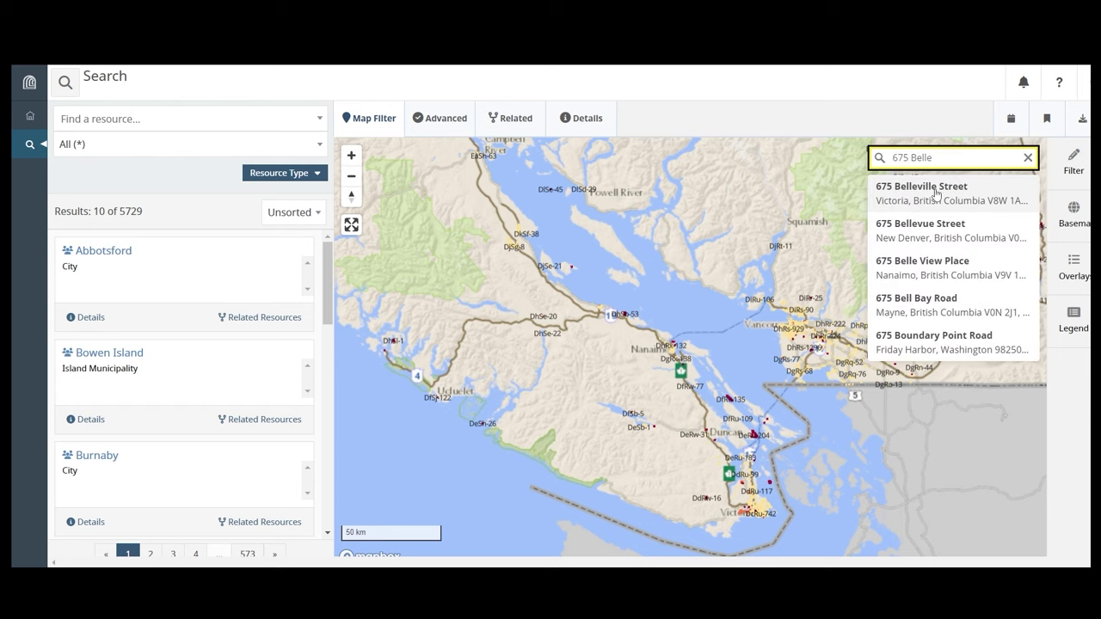
pyautogui.click(934, 192)
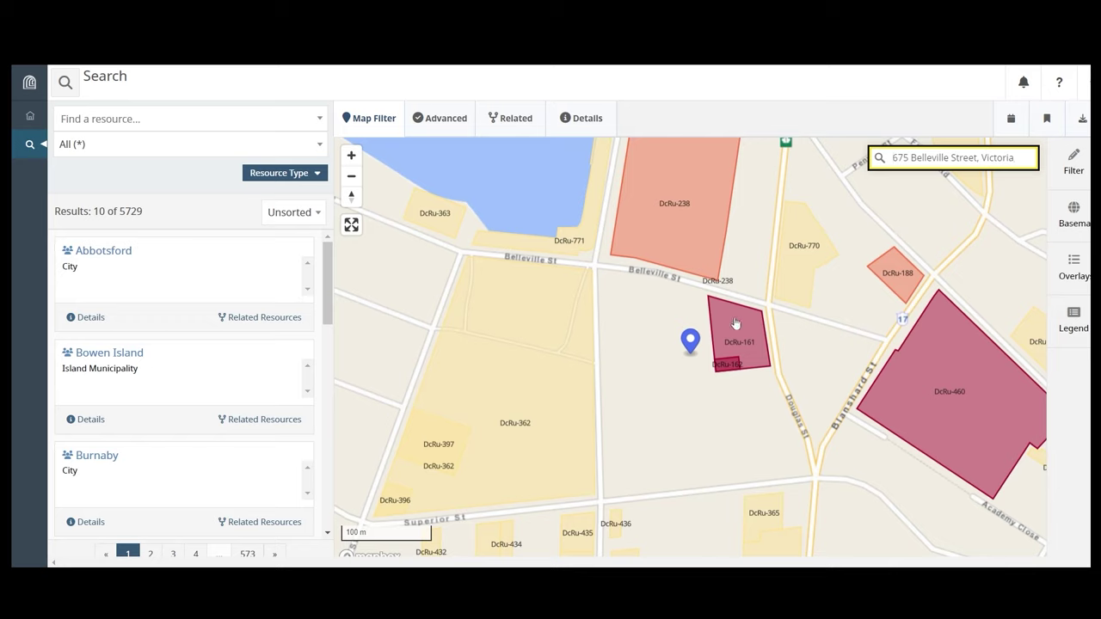
# View popups for Thunderbird Park, Empress Hotel and B.C. Legislature, then close the last one
pyautogui.click(735, 322)
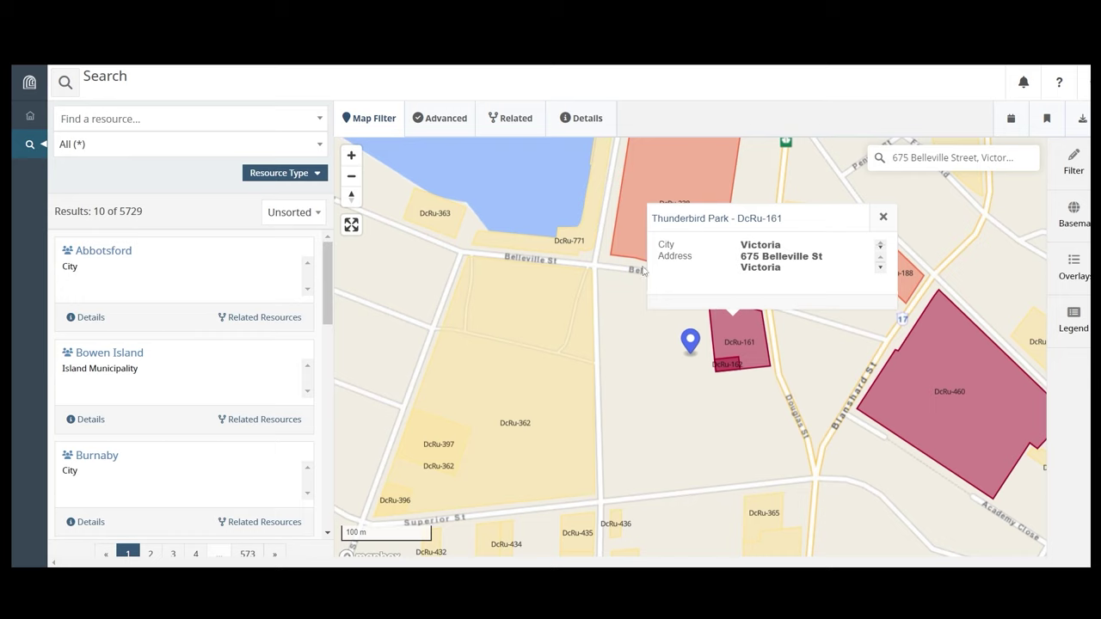
pyautogui.click(630, 239)
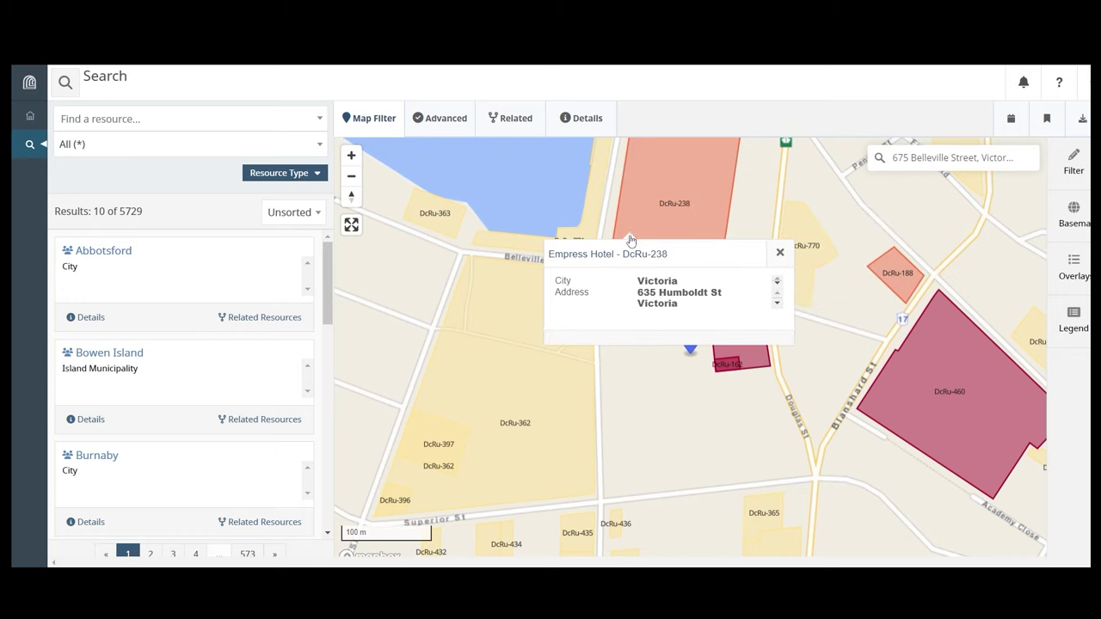
pyautogui.click(531, 377)
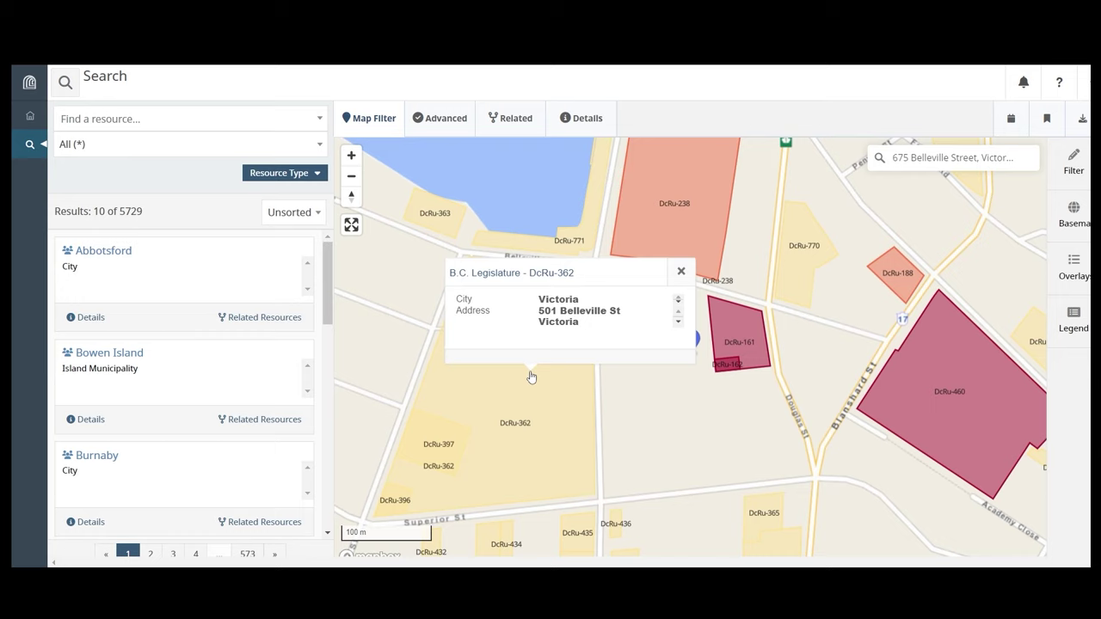
pyautogui.click(681, 274)
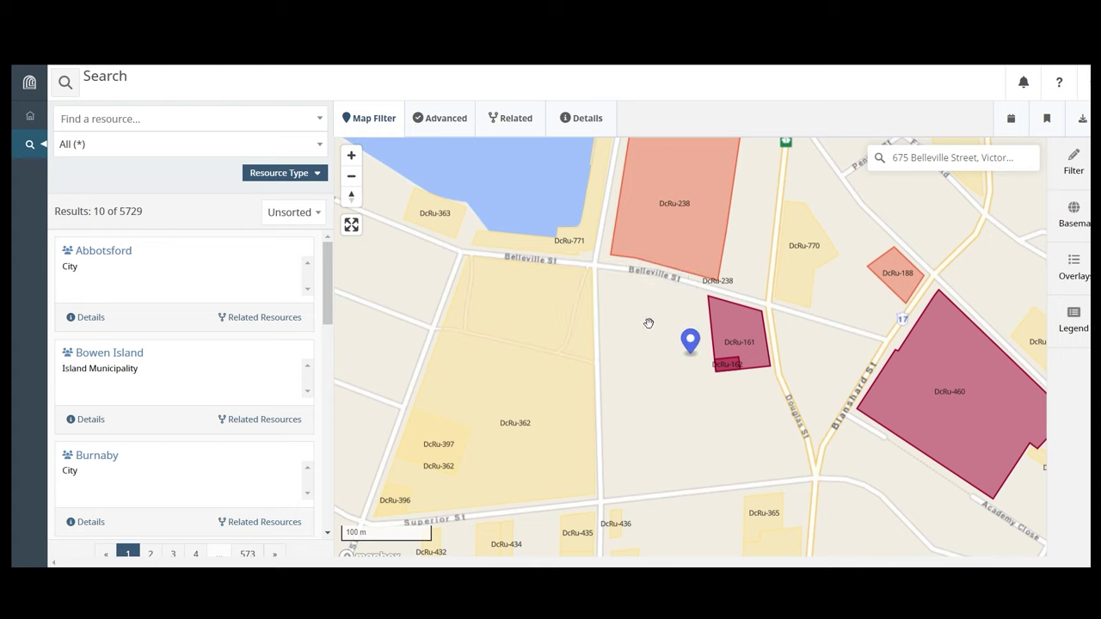
# Search 'telegraph tra' and filter results by the Telegraph Trail site name term
pyautogui.click(233, 117)
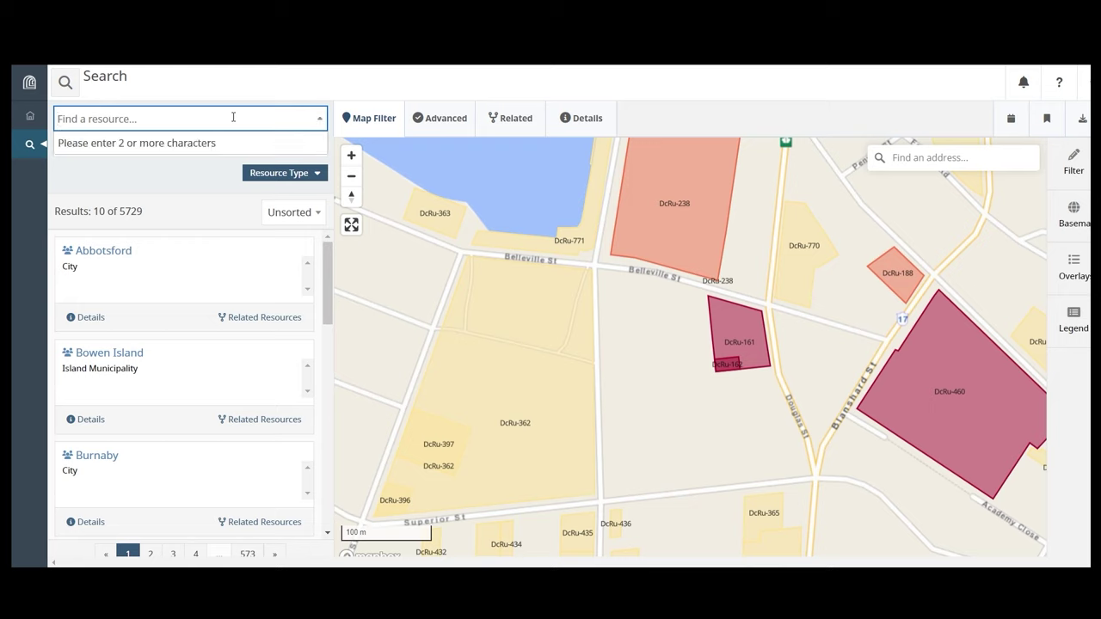
pyautogui.write('tele')
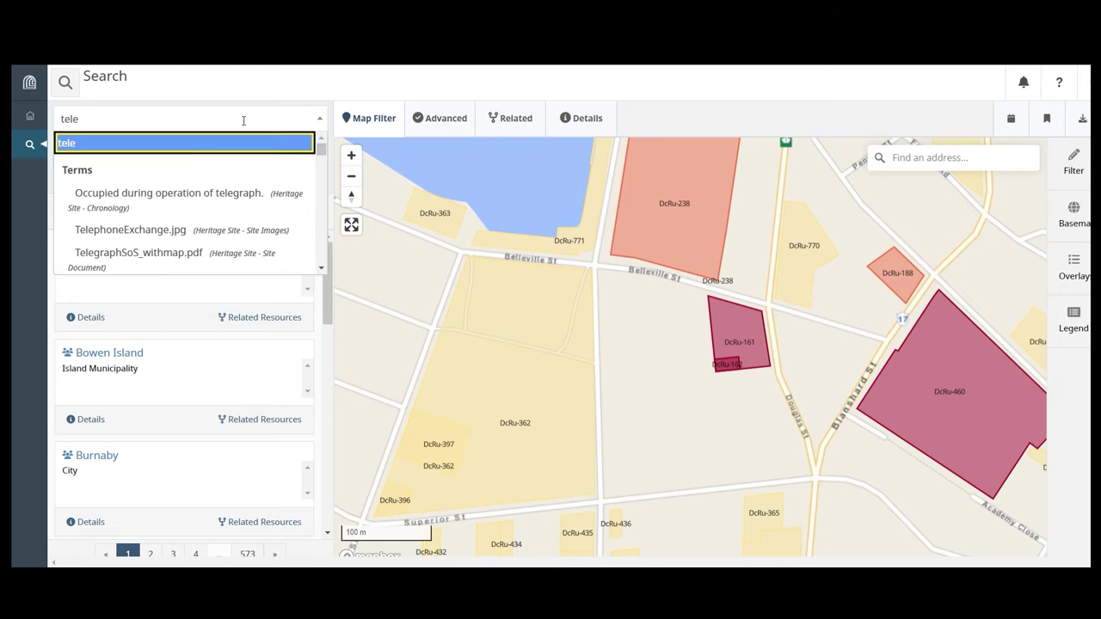
pyautogui.write('graph tra')
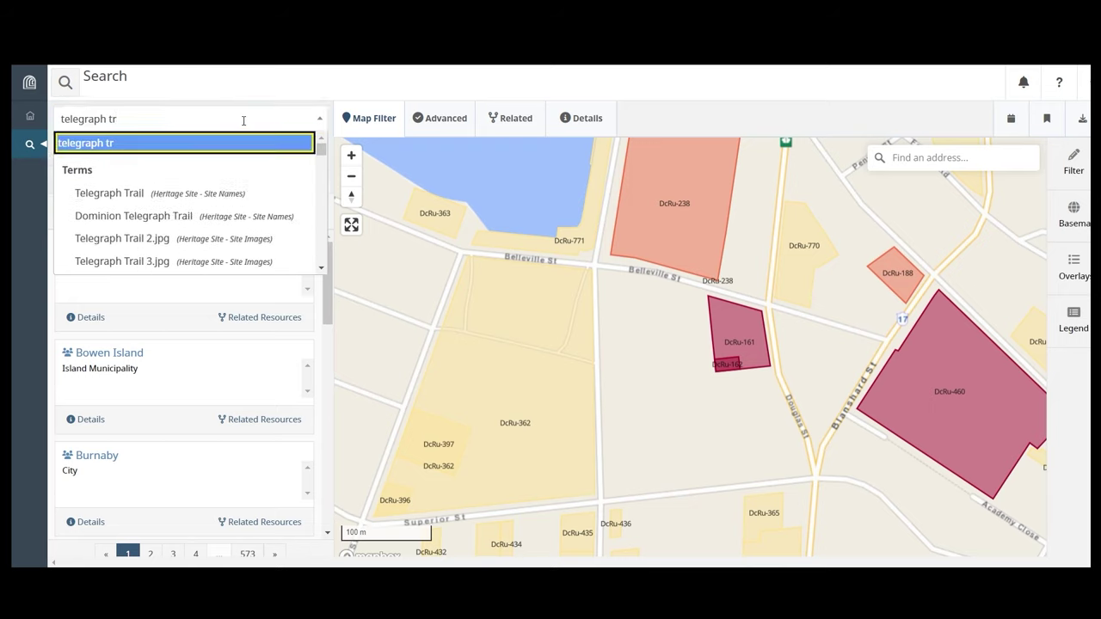
pyautogui.click(137, 192)
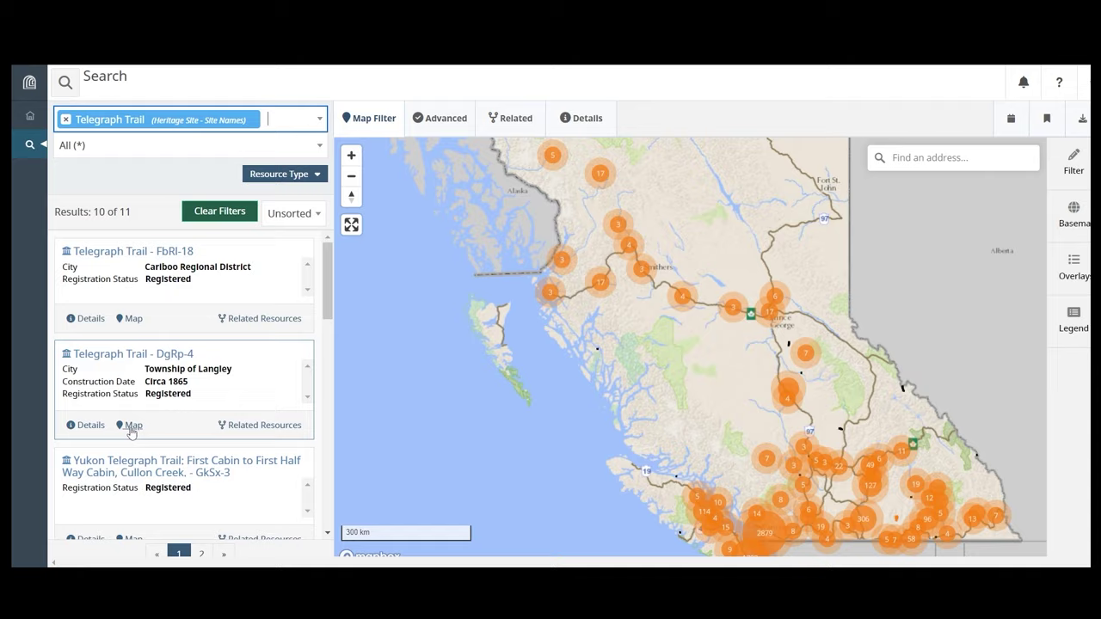
# Open the Details report for the Telegraph Trail - DgRp-4 result card
pyautogui.scroll(-1, 131, 431)
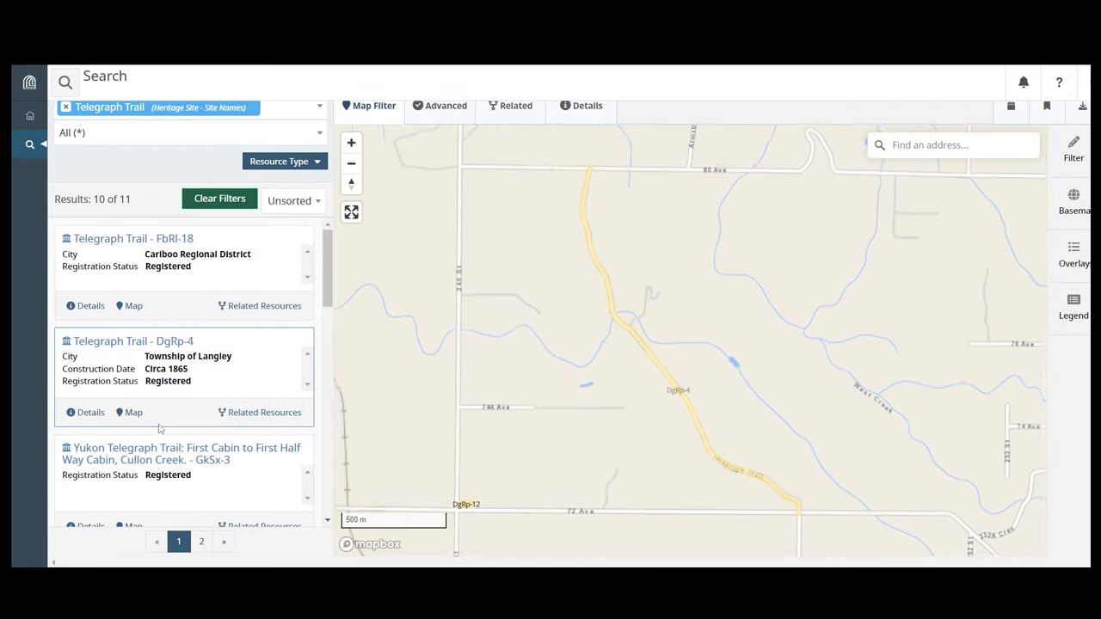
pyautogui.click(90, 412)
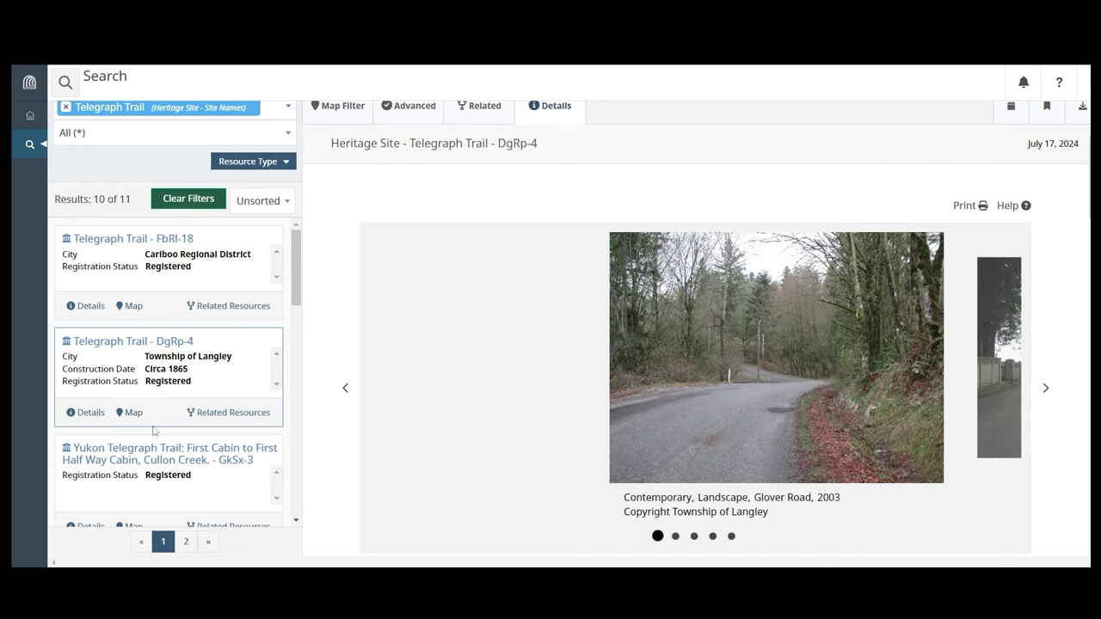
# Advance the carousel to the Mid-section of Trail 2018 photo and scroll to Official Recognition Details
pyautogui.click(1046, 391)
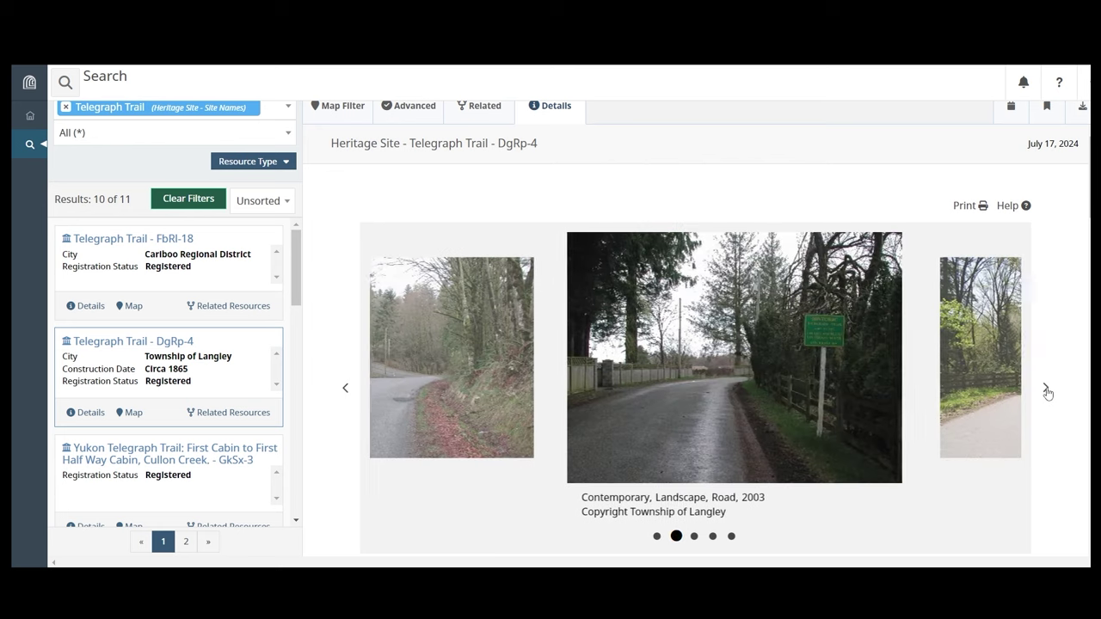
pyautogui.click(1046, 391)
pyautogui.click(1046, 391)
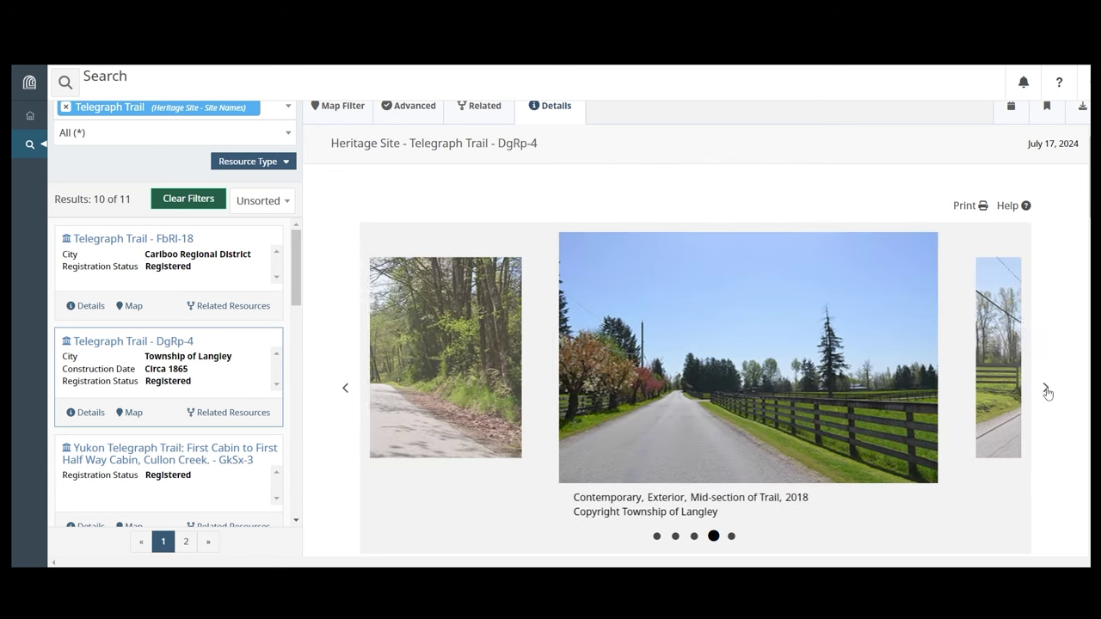
pyautogui.scroll(-3, 991, 423)
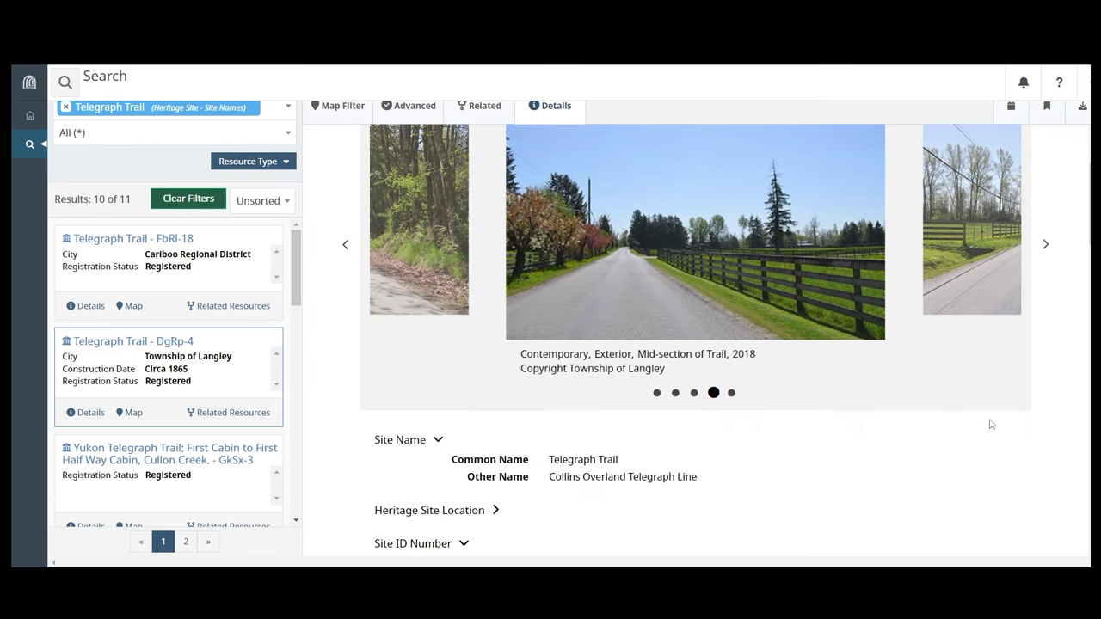
pyautogui.scroll(-2, 991, 423)
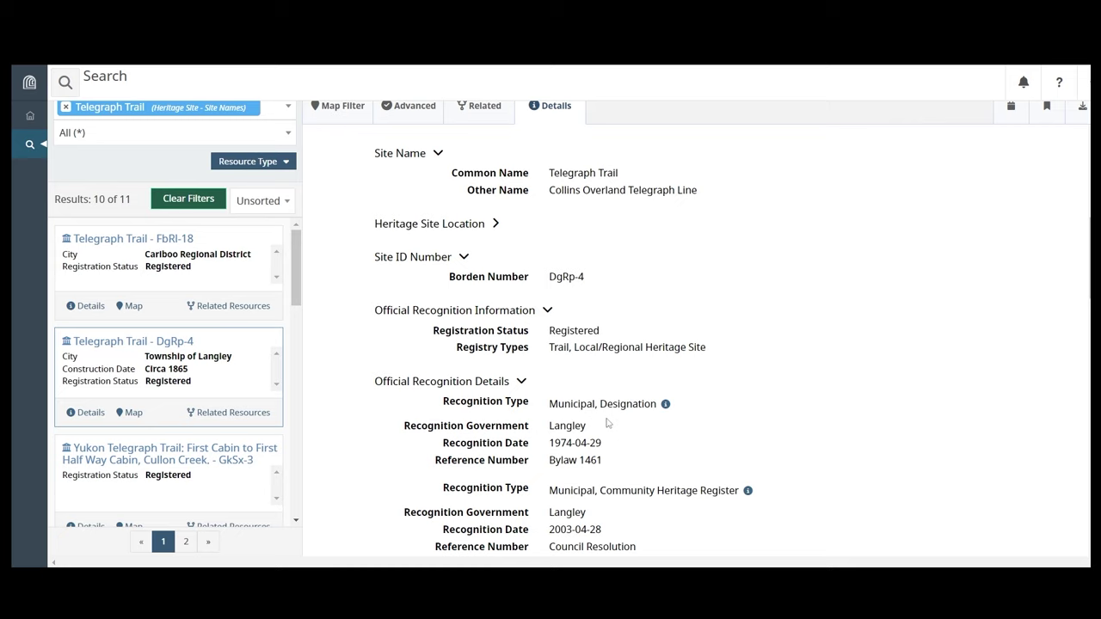
pyautogui.moveTo(612, 407)
pyautogui.moveTo(636, 496)
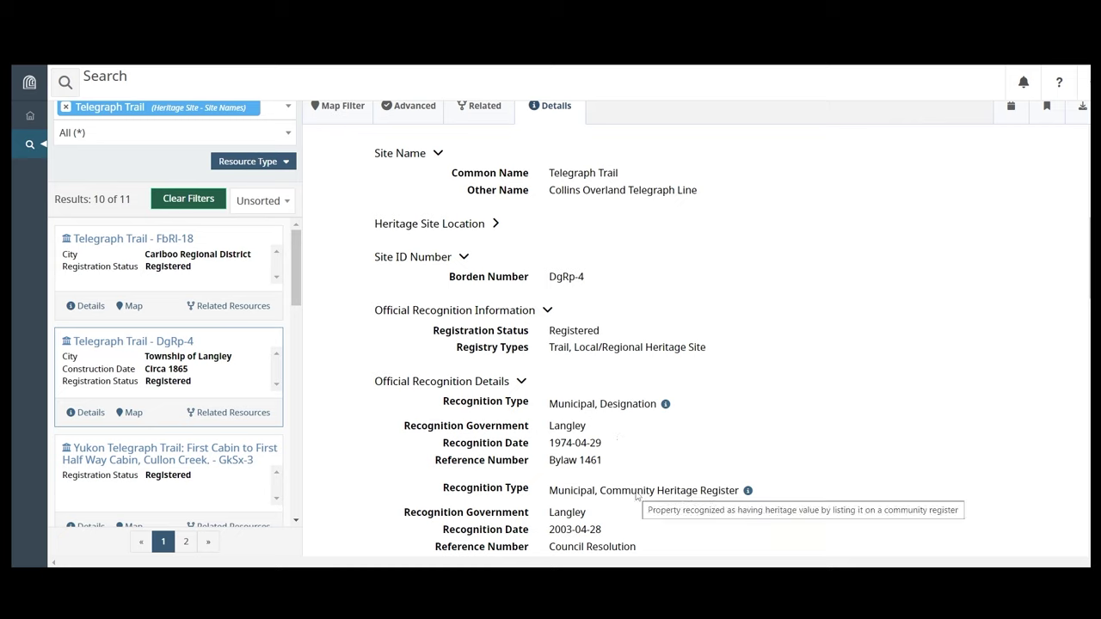
pyautogui.scroll(-3, 858, 482)
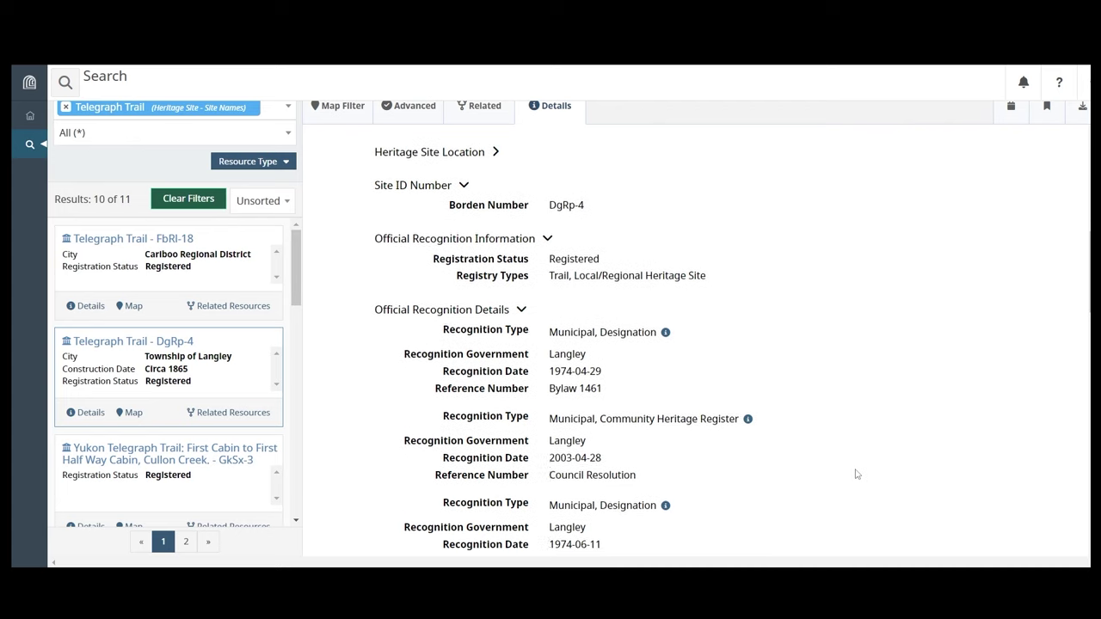
pyautogui.scroll(-4, 856, 474)
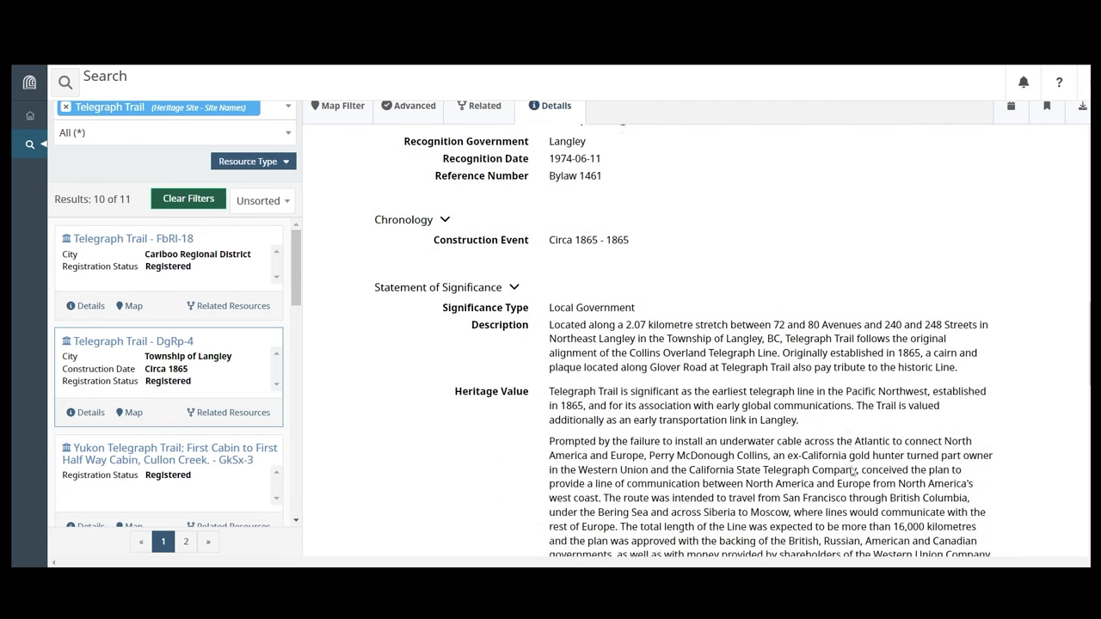
pyautogui.scroll(-1, 852, 470)
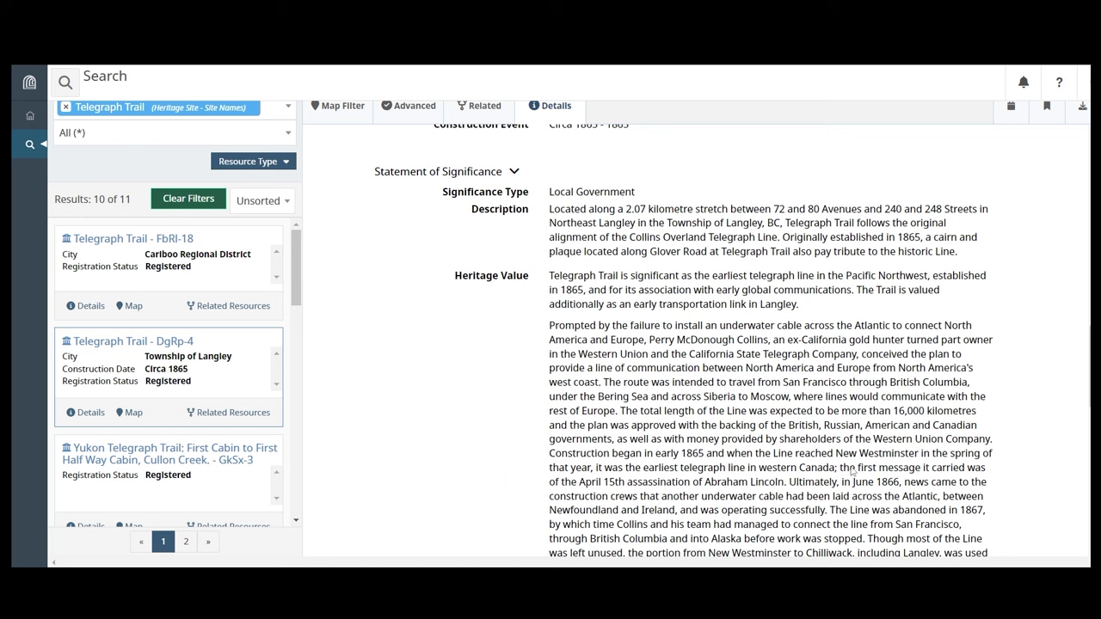
pyautogui.scroll(-1, 850, 471)
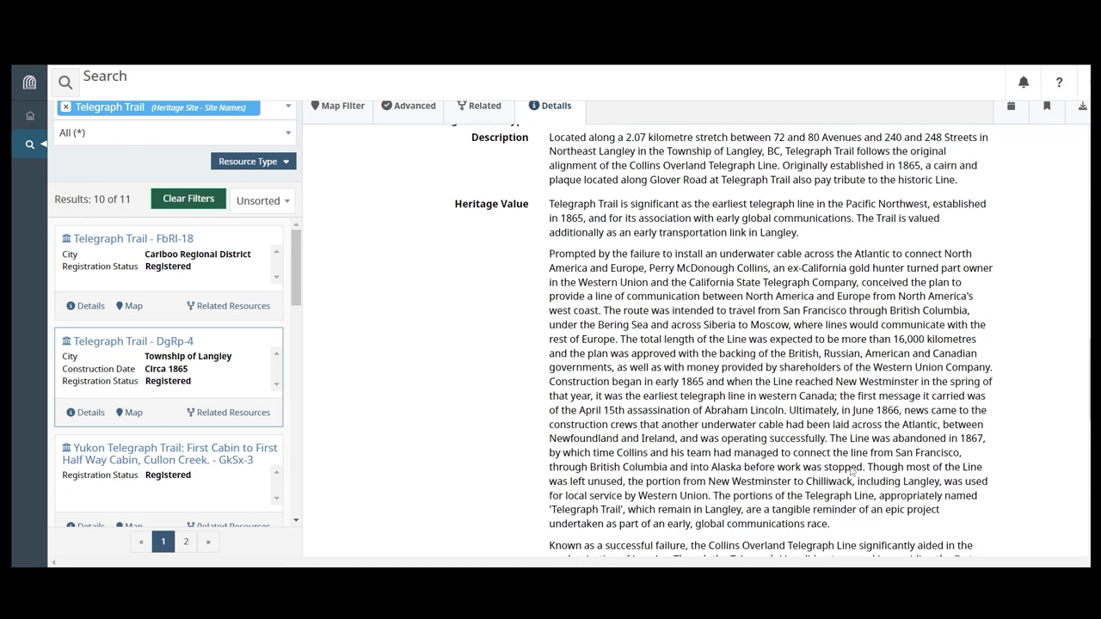
pyautogui.scroll(-3, 850, 471)
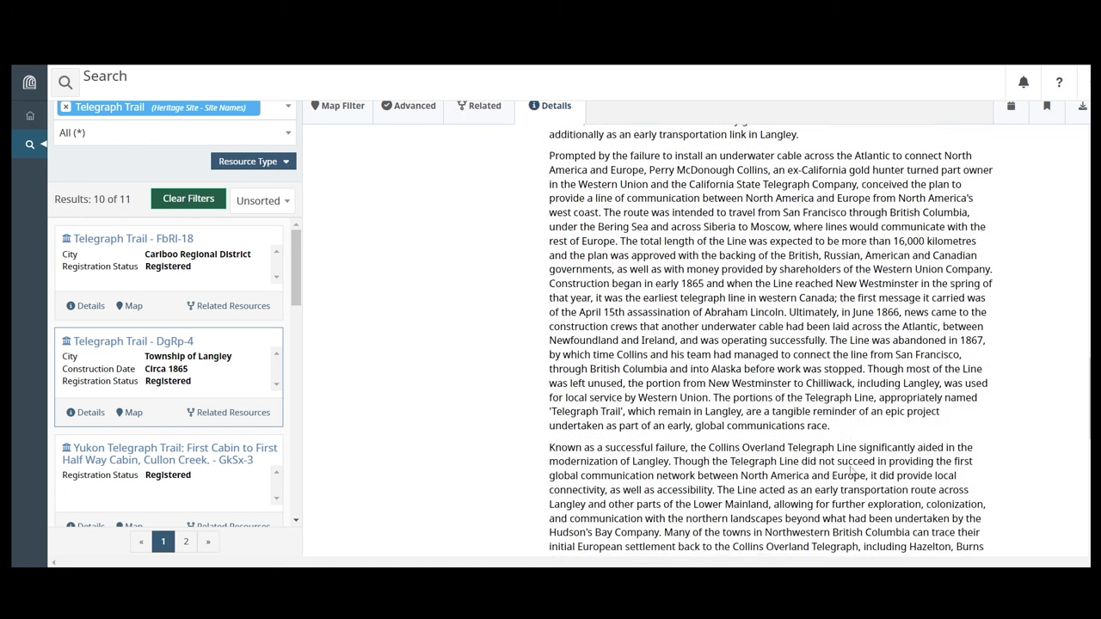
pyautogui.scroll(-3, 850, 471)
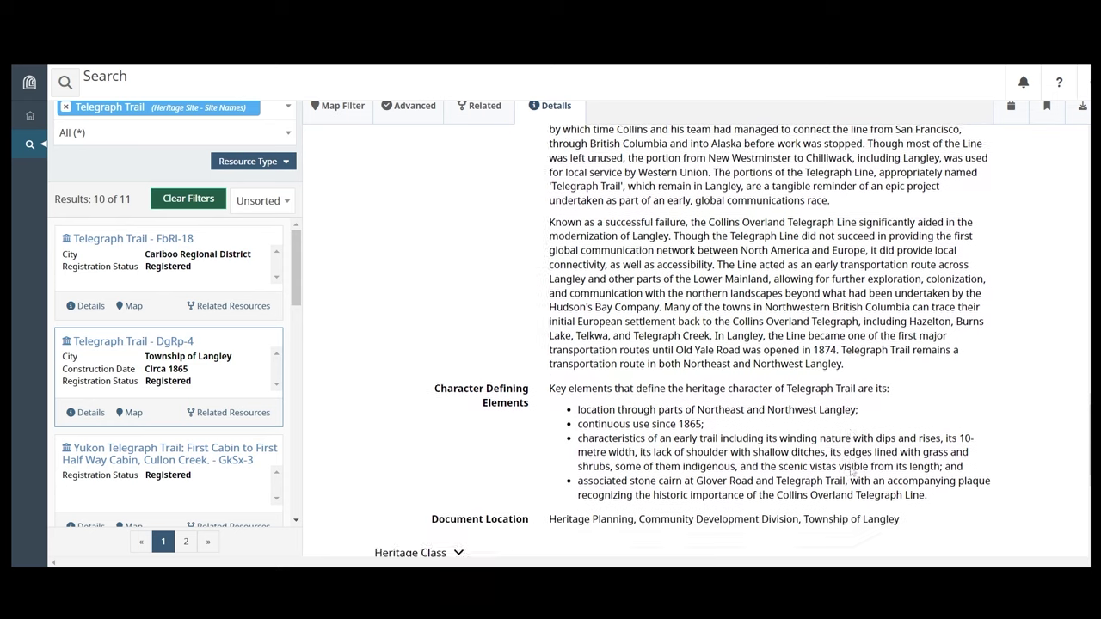
pyautogui.scroll(-1, 851, 471)
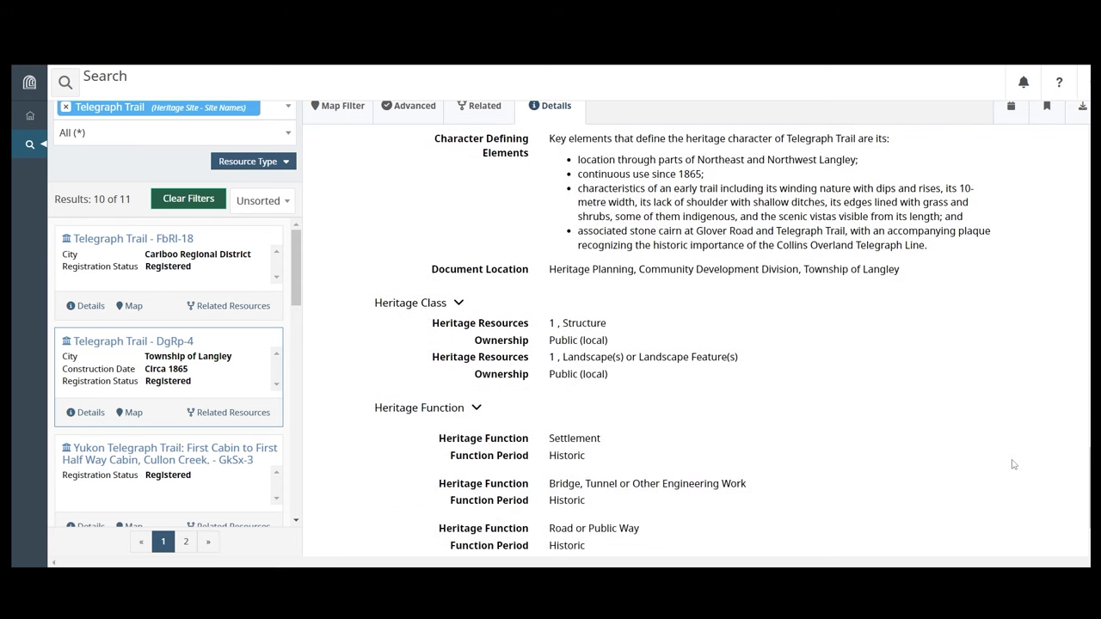
pyautogui.scroll(10, 1012, 461)
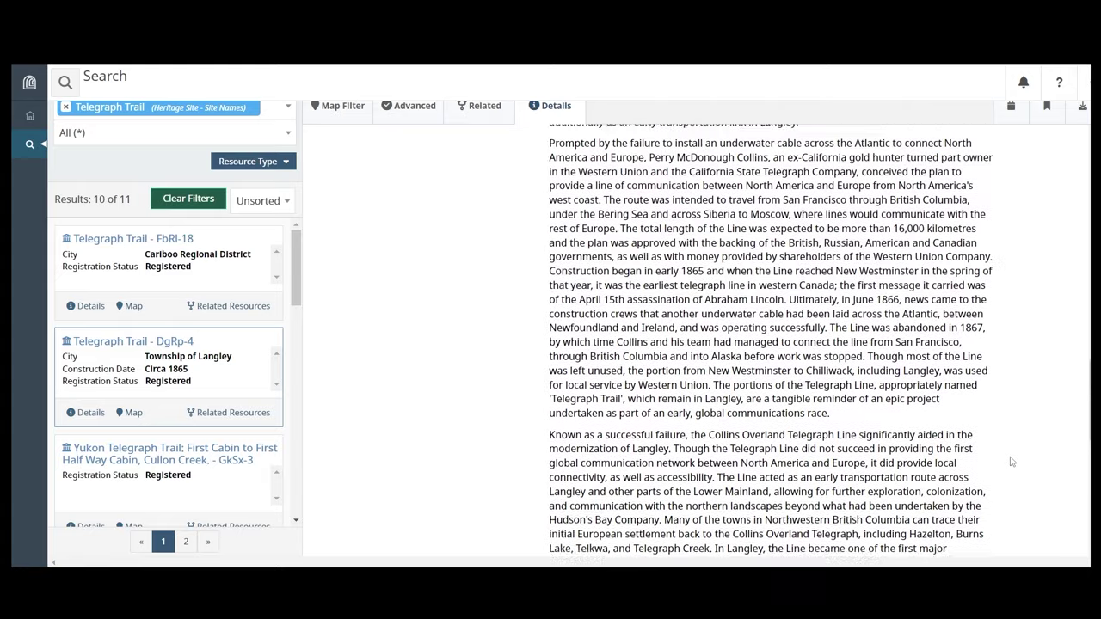
pyautogui.scroll(4, 1012, 462)
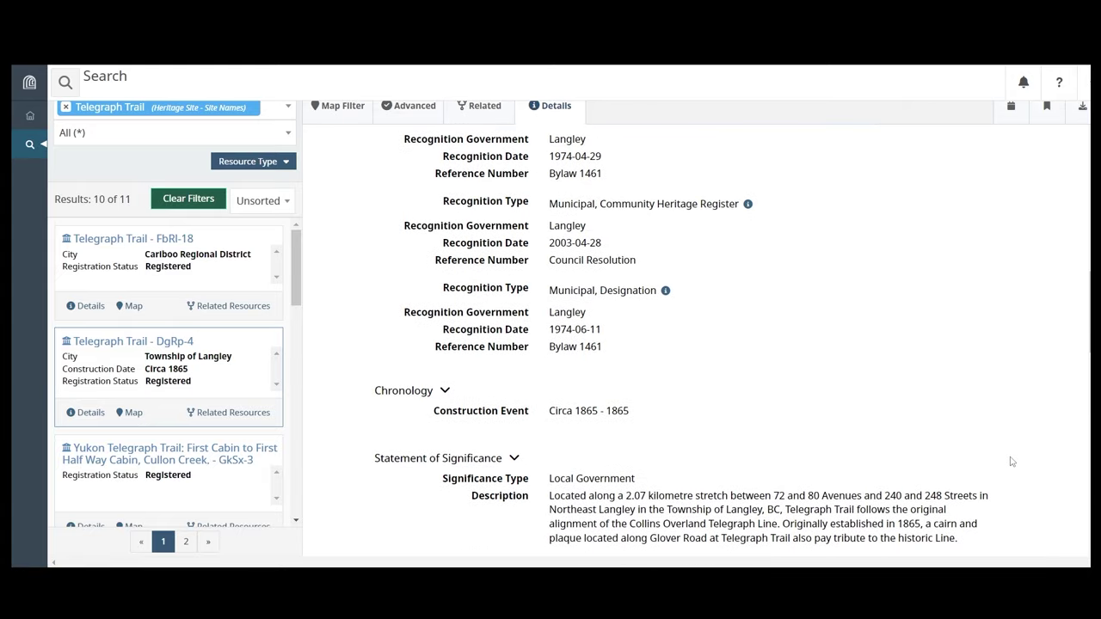
pyautogui.scroll(5, 1012, 462)
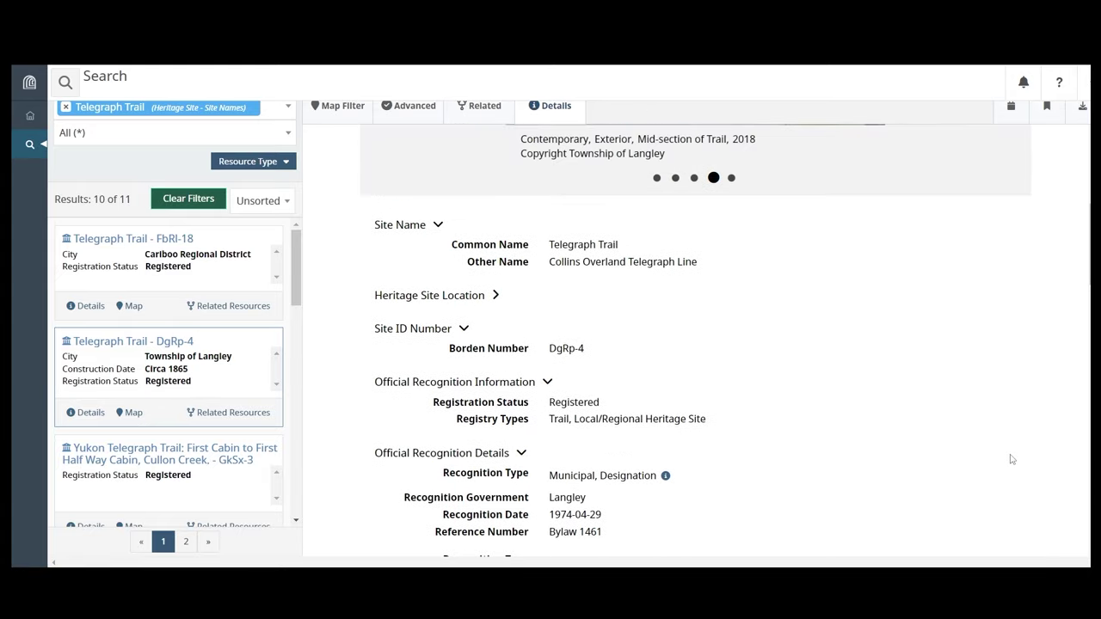
pyautogui.scroll(5, 1011, 459)
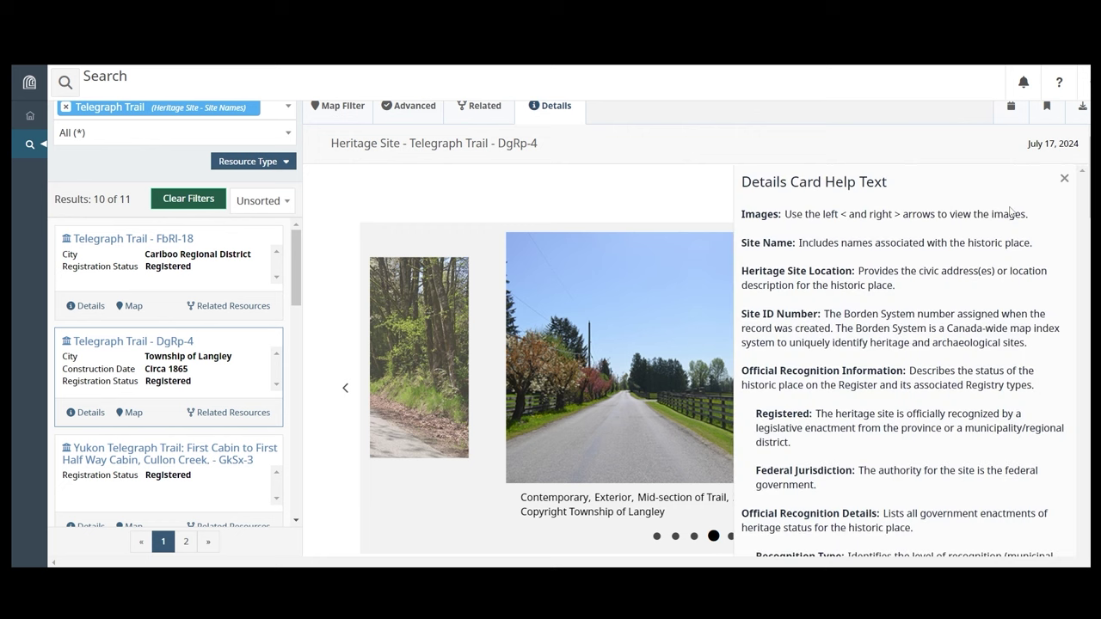
# Close the Details Card help text, preview and cancel printing, then return to the Map Filter view
pyautogui.click(1064, 180)
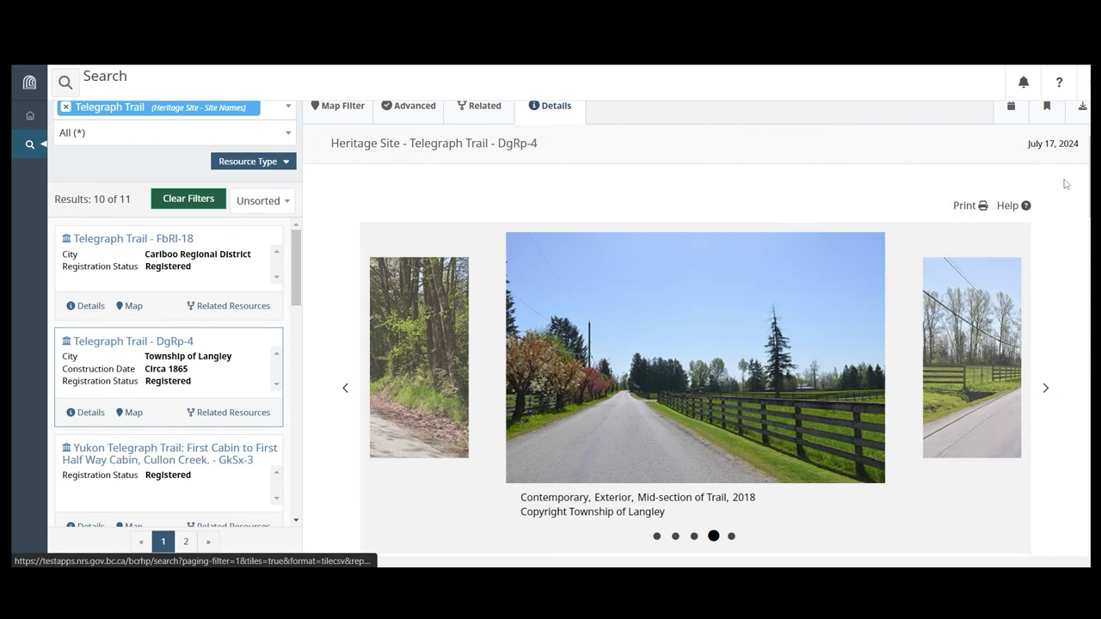
pyautogui.click(964, 207)
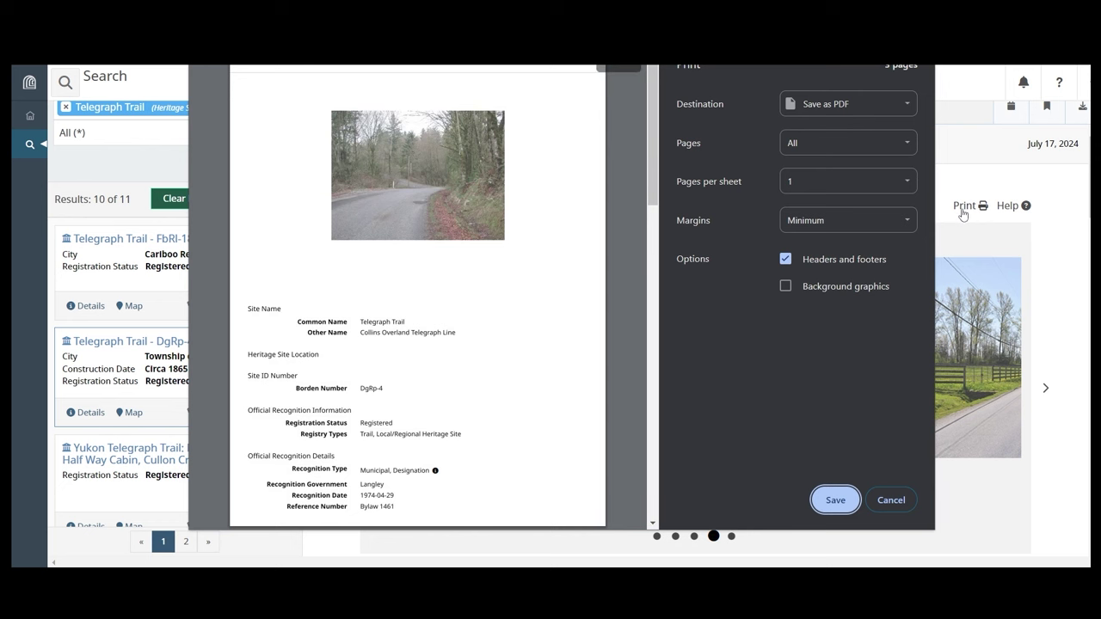
pyautogui.click(891, 500)
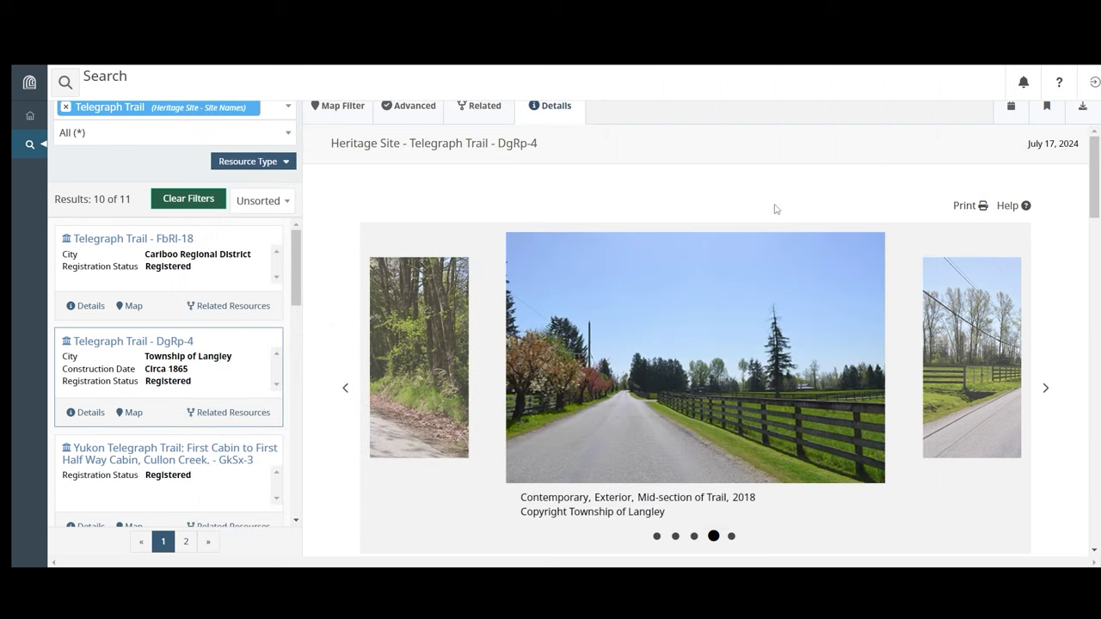
pyautogui.click(347, 115)
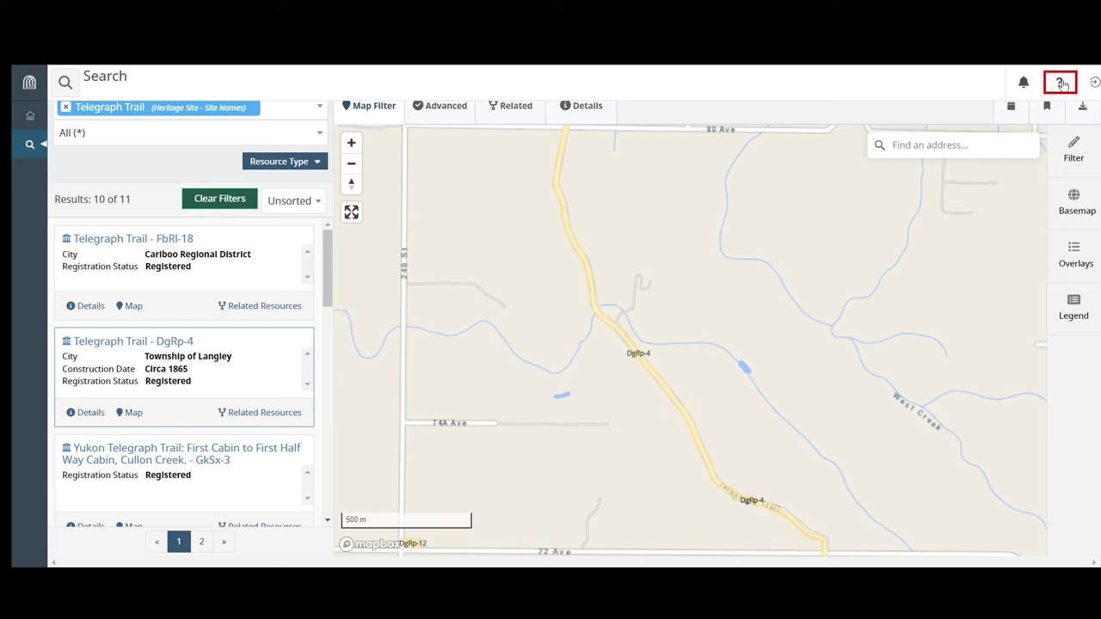
# Read the Search Tools > Map help and its spatial query illustration, then close the help panel
pyautogui.click(1063, 82)
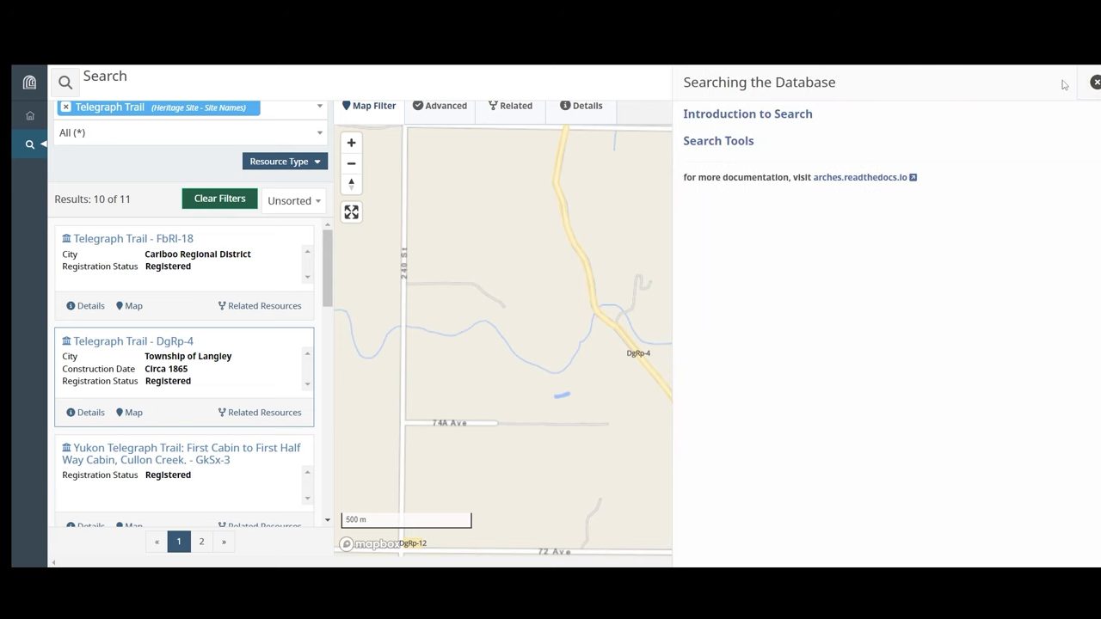
pyautogui.click(737, 144)
pyautogui.click(697, 168)
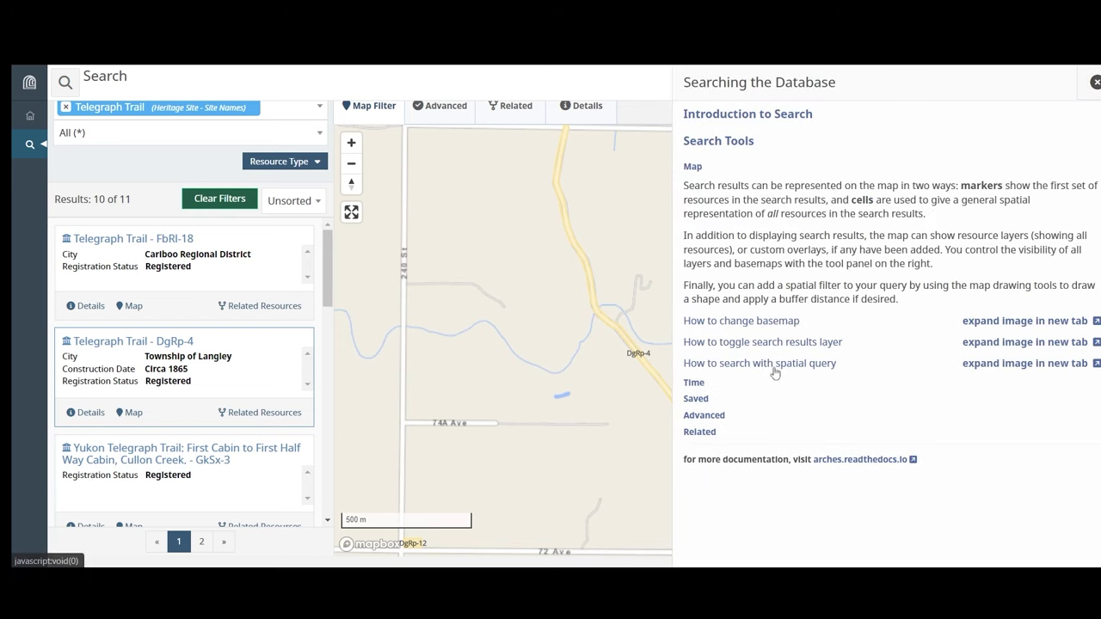
pyautogui.click(771, 365)
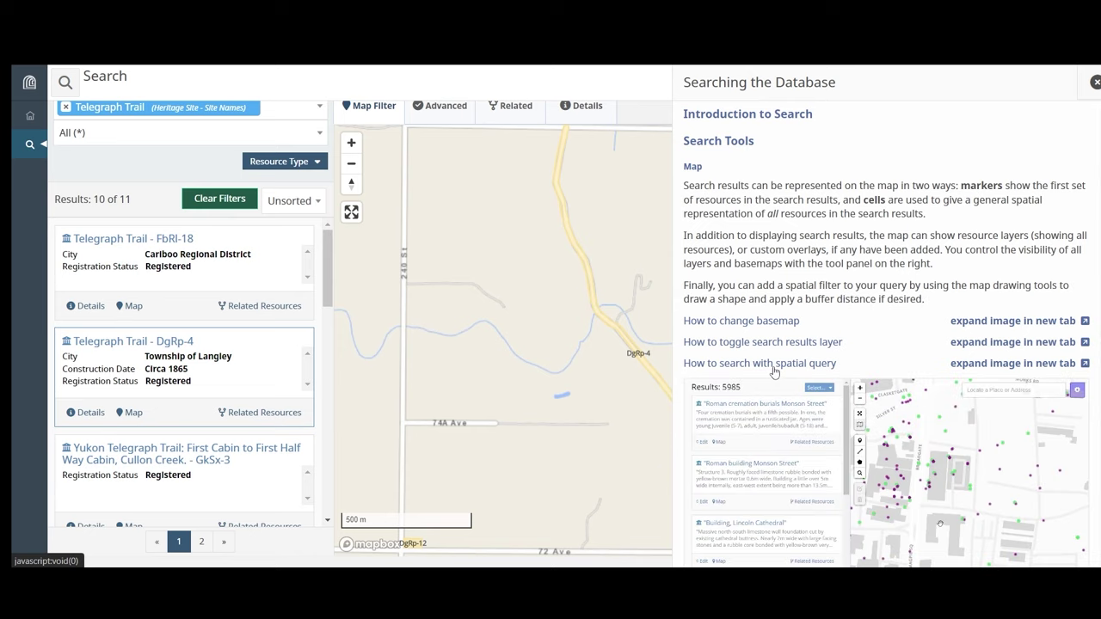
pyautogui.click(1095, 82)
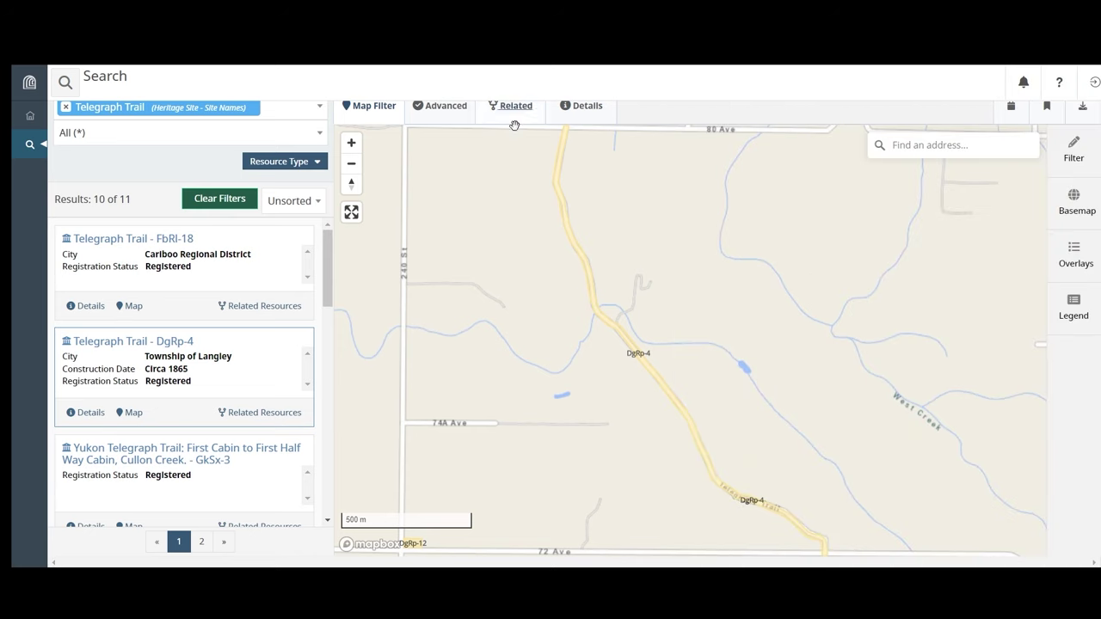